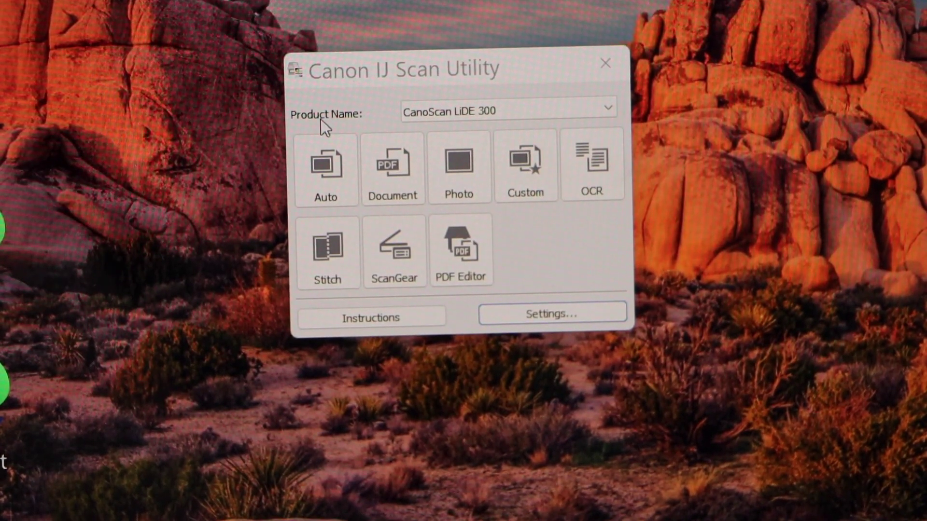
- Scan the first page as a document, then scan the second page into the same batch
left_click(388, 182)
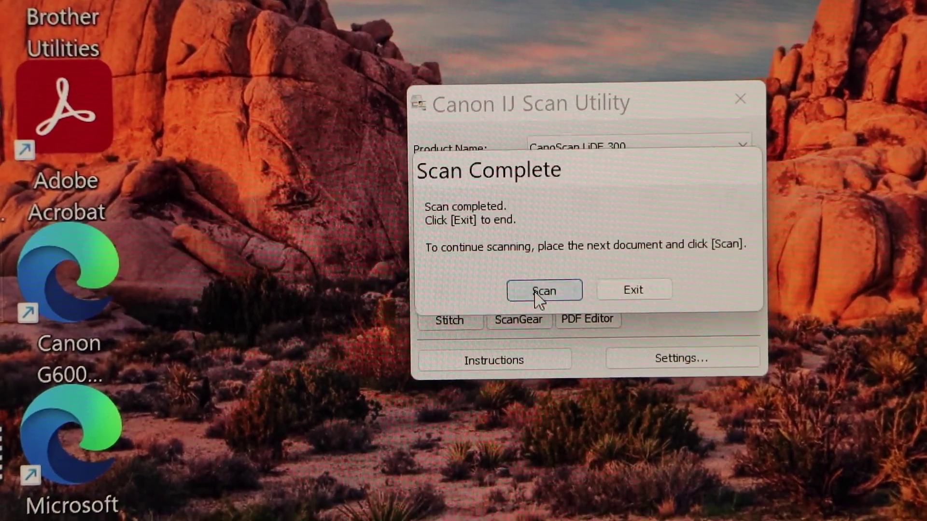
left_click(541, 305)
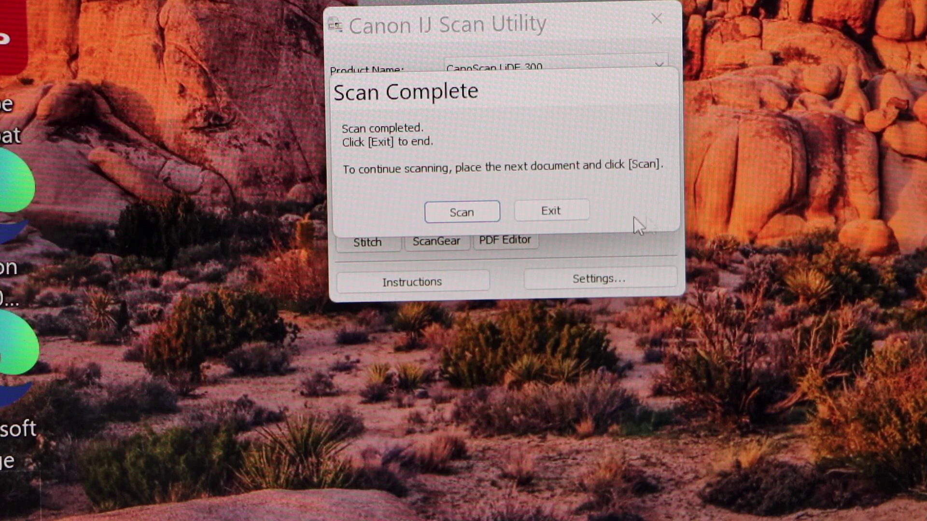
- Exit the Scan Complete dialog to review both scanned pages in the viewer
left_click(552, 212)
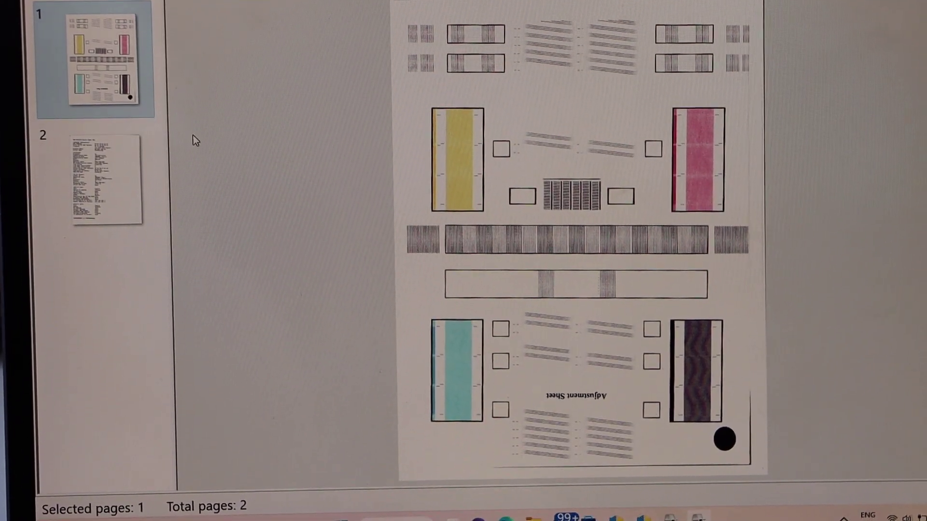
- Check both page thumbnails, then save them to the Desktop as a PDF (Multiple Pages) named IMG
left_click(109, 180)
left_click(105, 58)
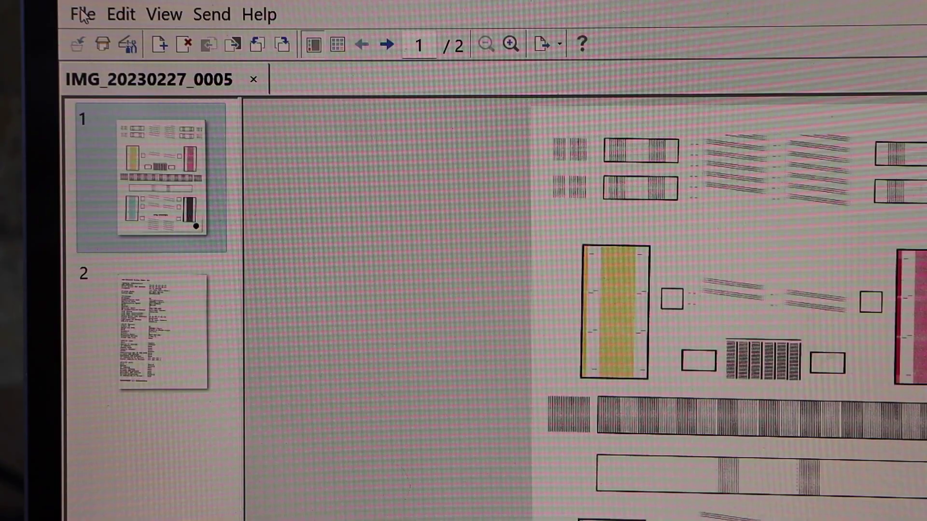
left_click(84, 15)
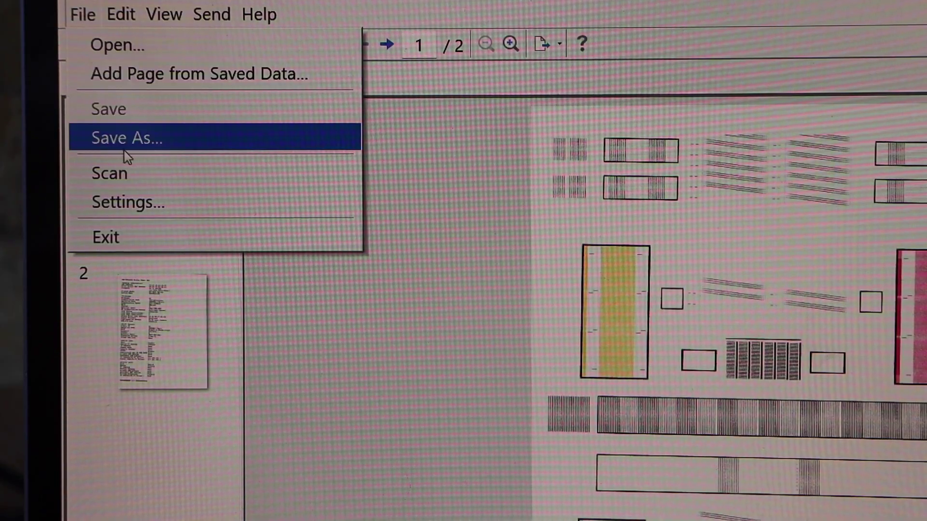
left_click(129, 138)
type("IMG")
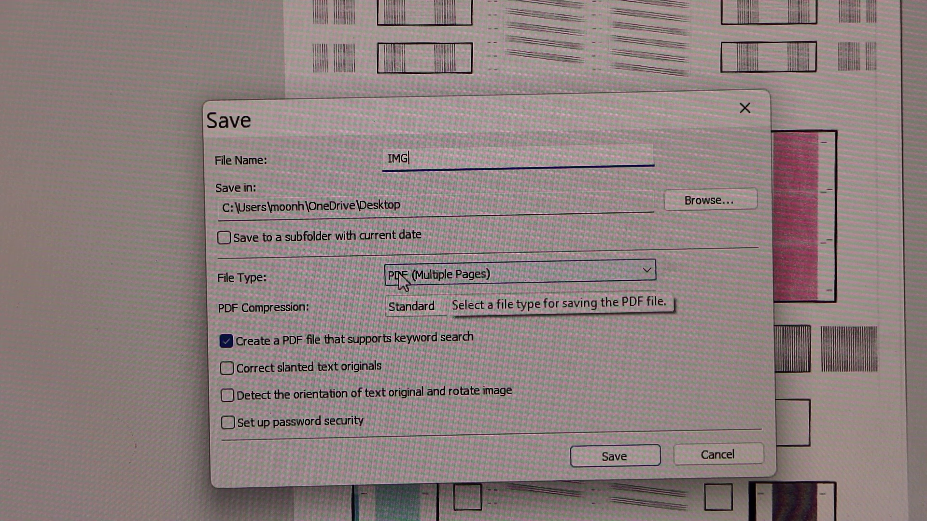
left_click(552, 283)
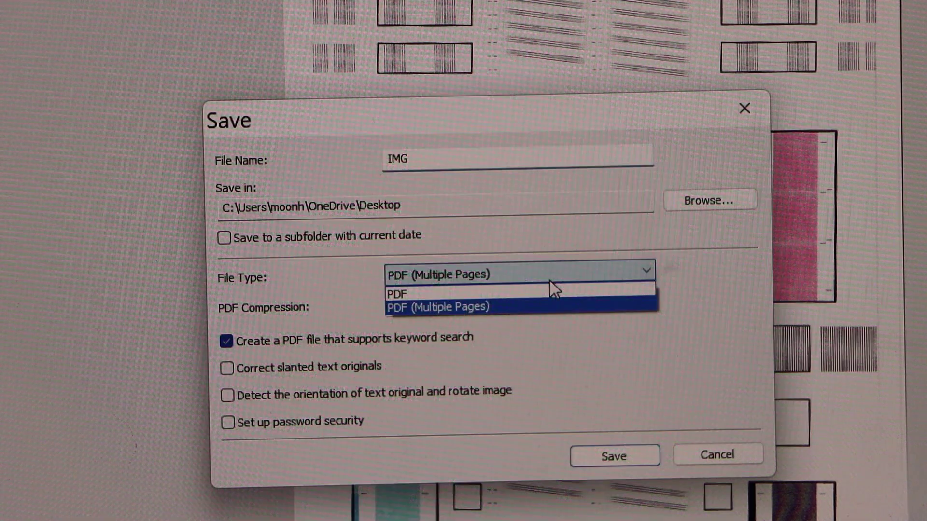
left_click(545, 308)
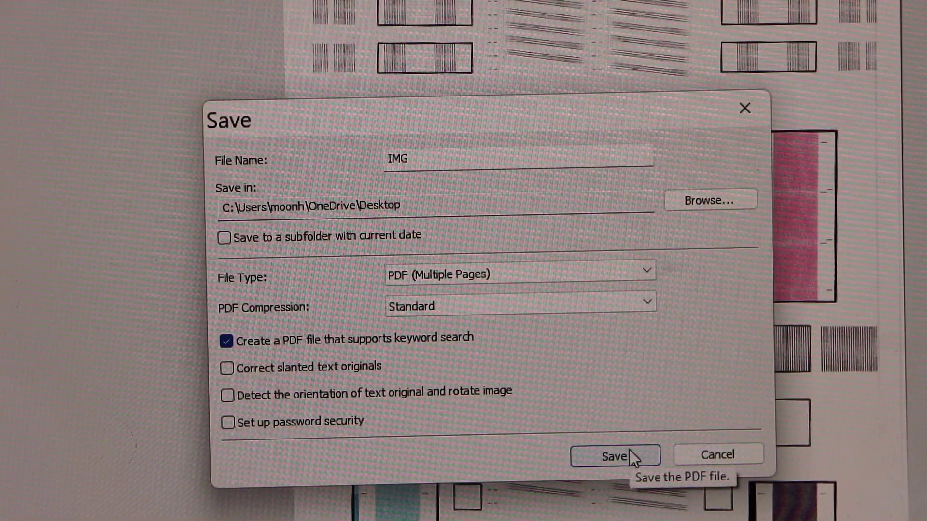
left_click(627, 455)
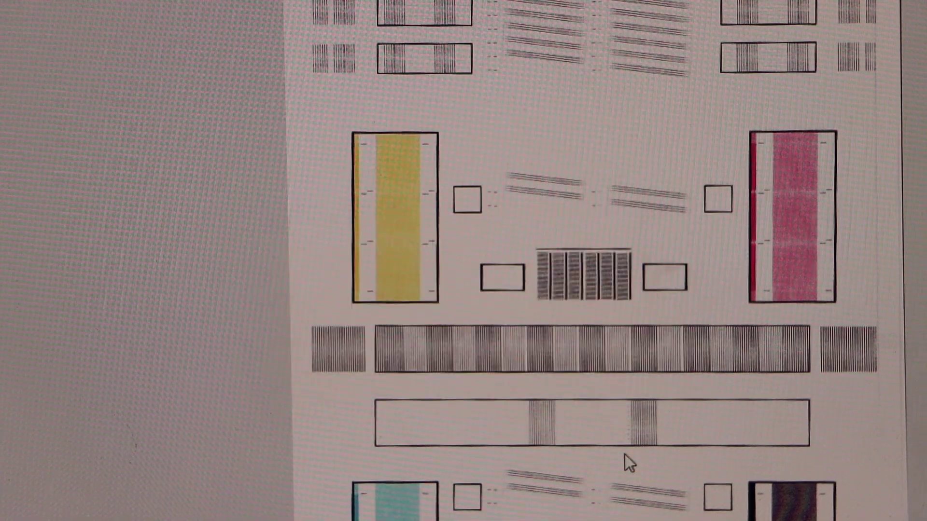